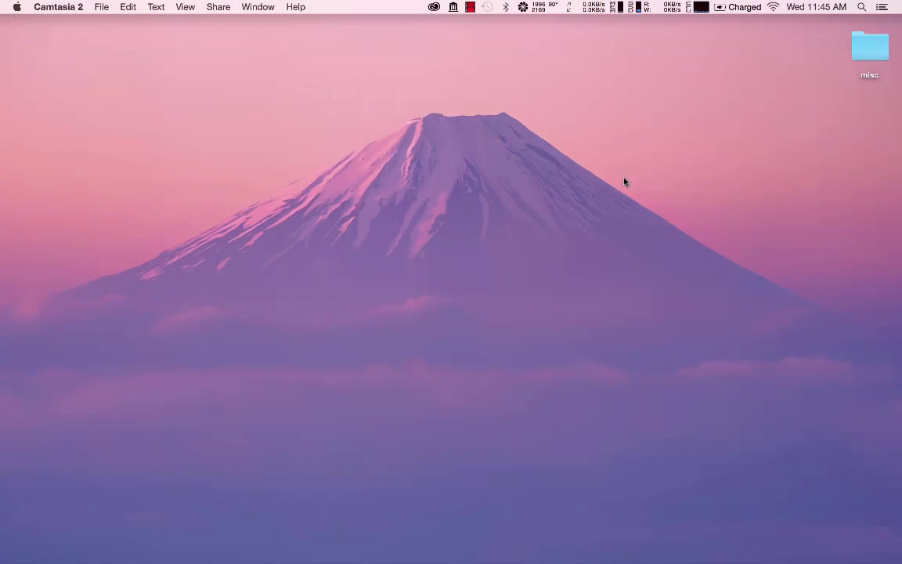
mouse_move(165, 557)
click(121, 552)
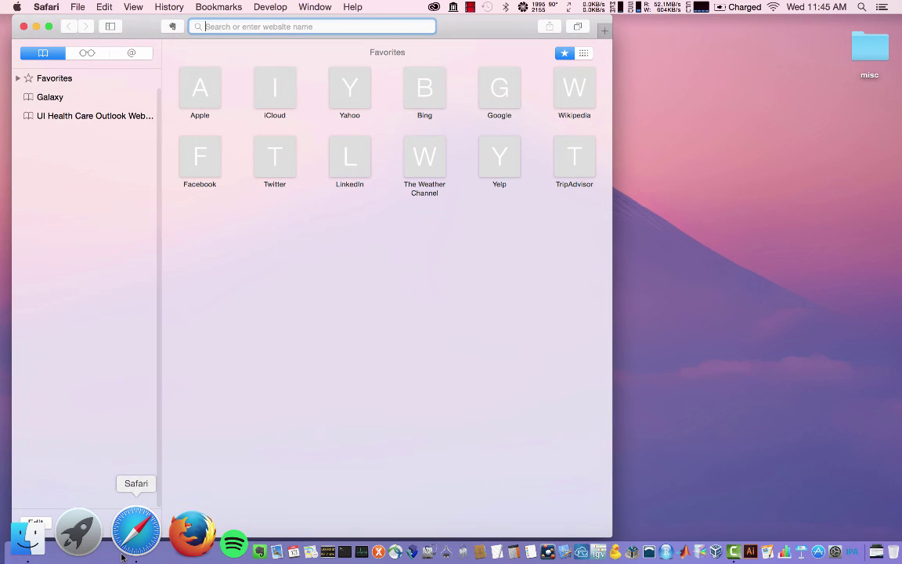
text(w)
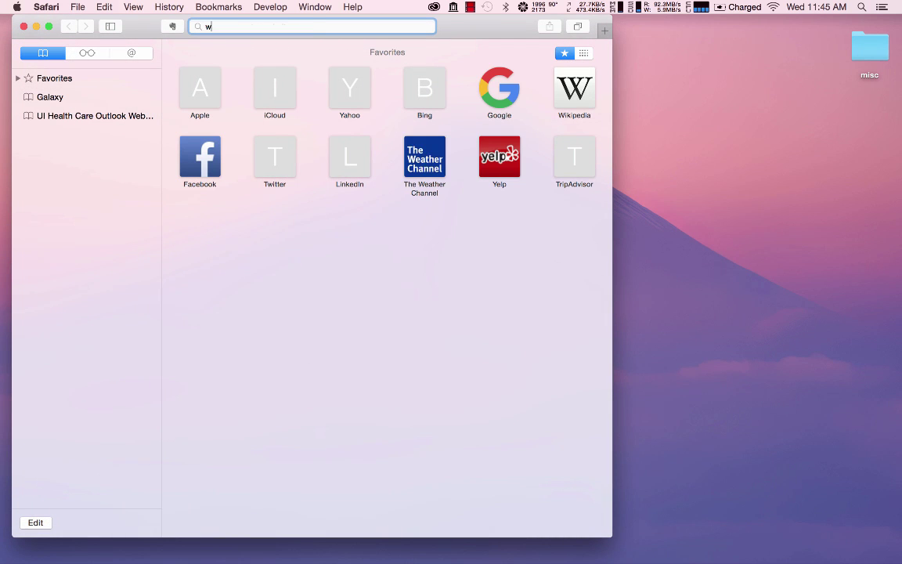
text(ww.google.com)
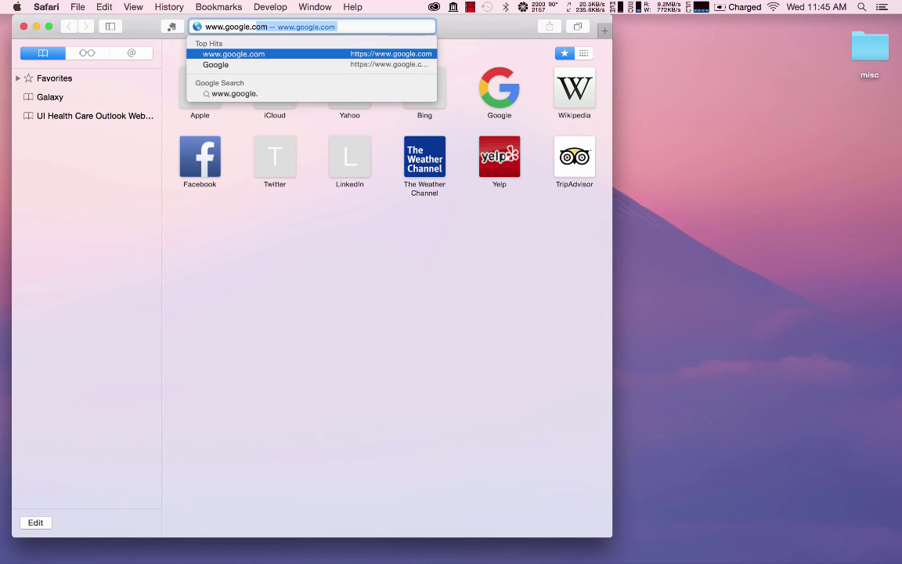
key(Return)
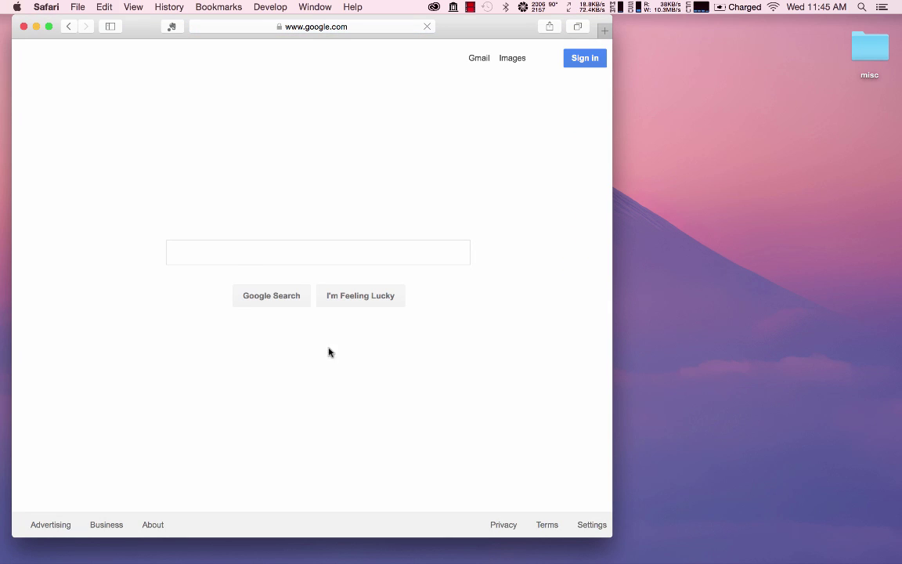
Search Google for "ucsc genome browser" and open the UCSC Genome Browser Home result in a full-screen window.
click(235, 257)
text(ucsc genome brow)
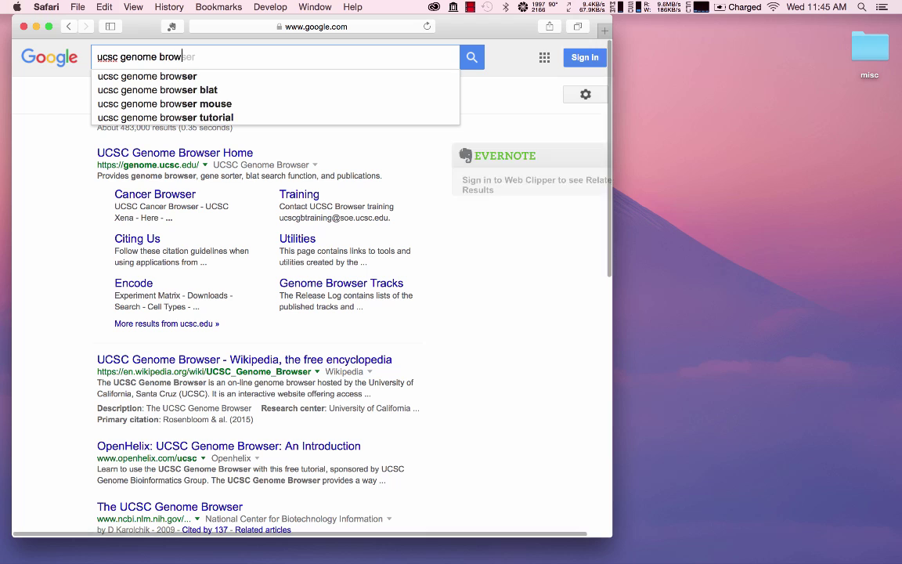
text(ser)
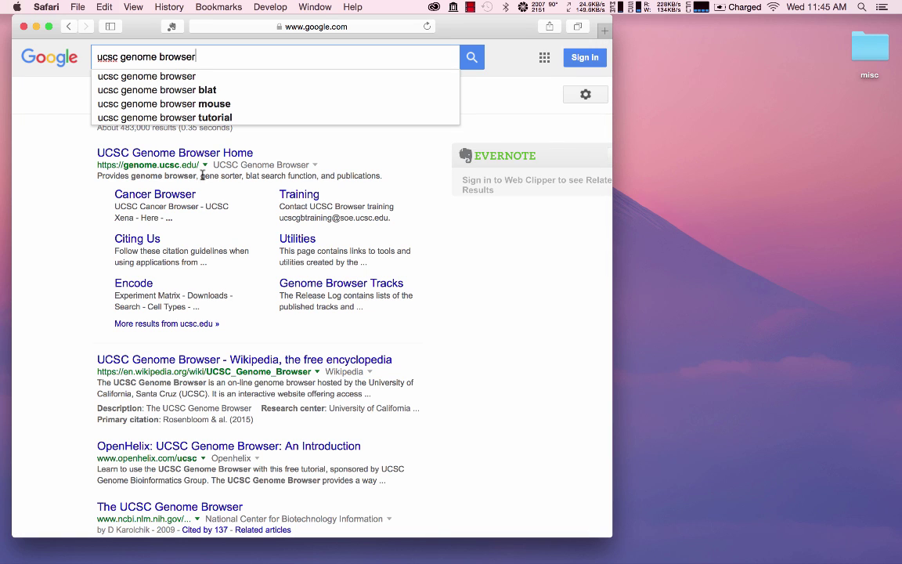
click(190, 154)
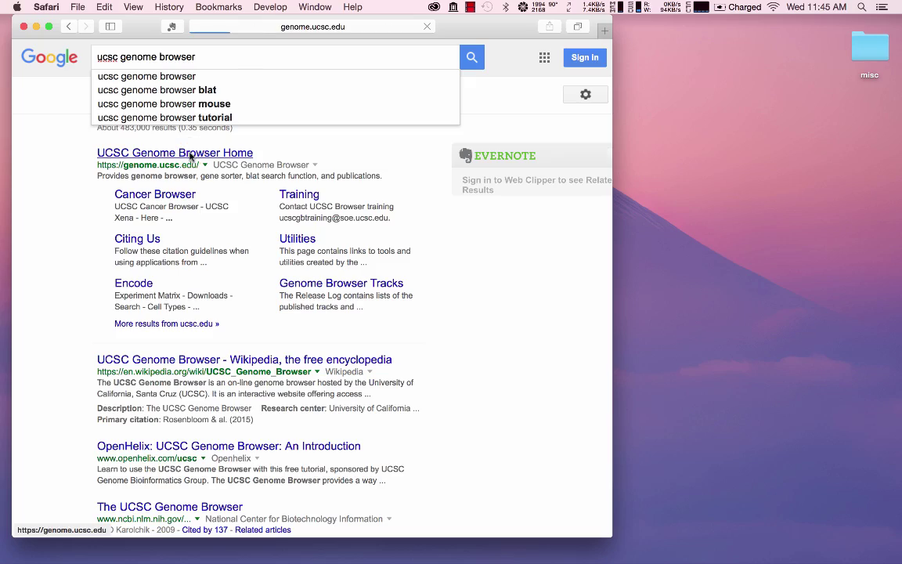
click(49, 28)
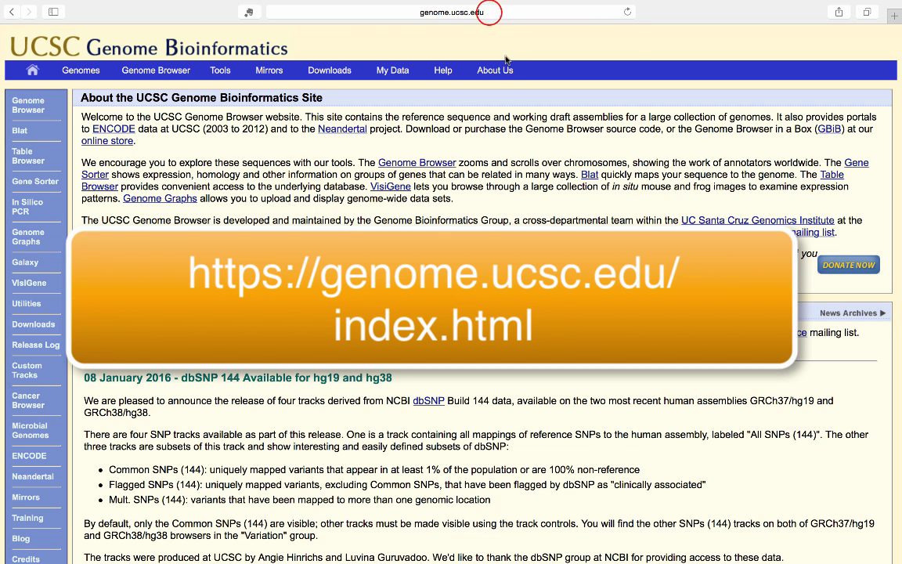
Examine the UCSC homepage's full web address and its About and News sections.
click(440, 12)
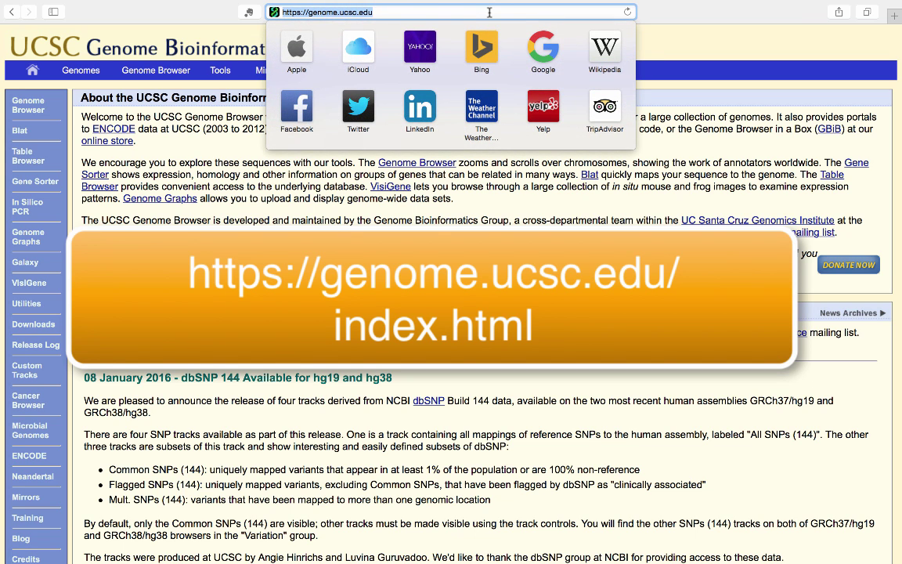
click(497, 190)
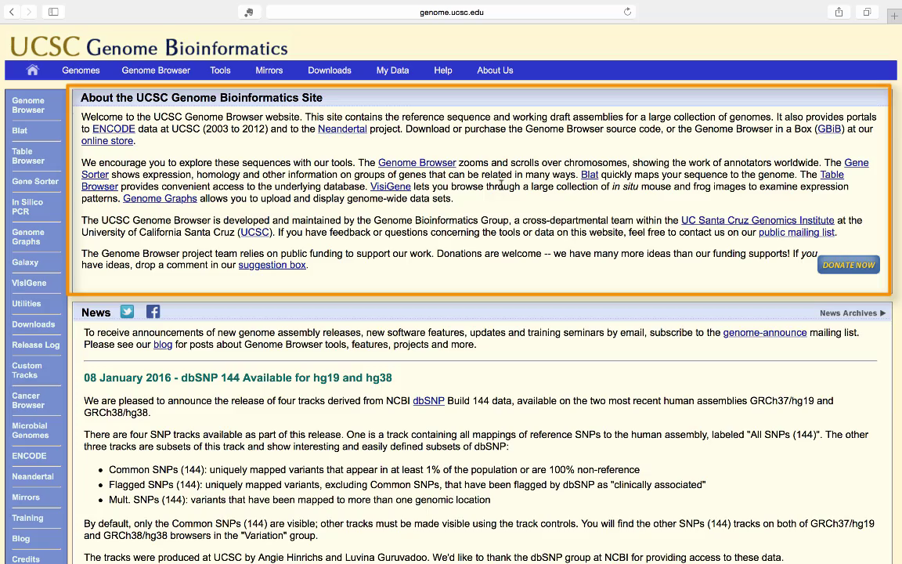
scroll(512, 176, down, 6)
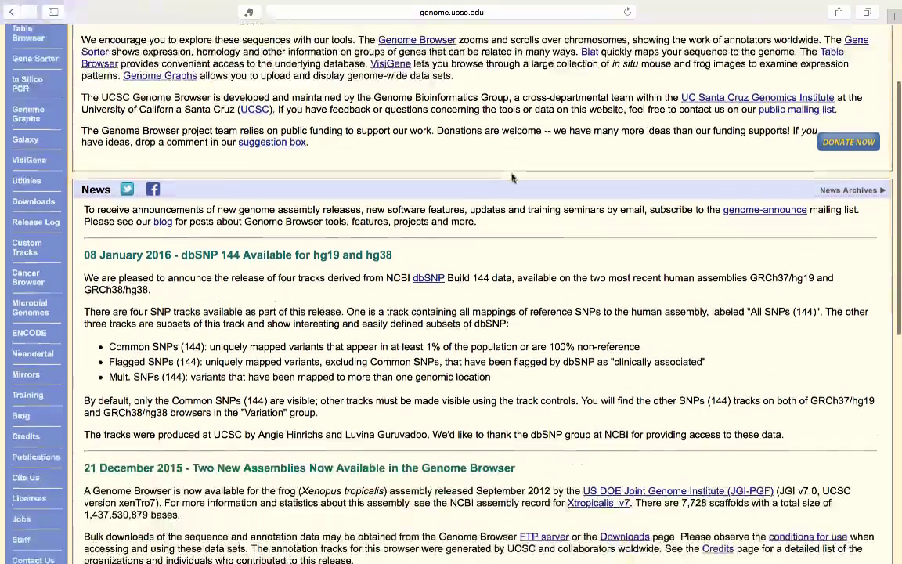
scroll(512, 180, down, 1)
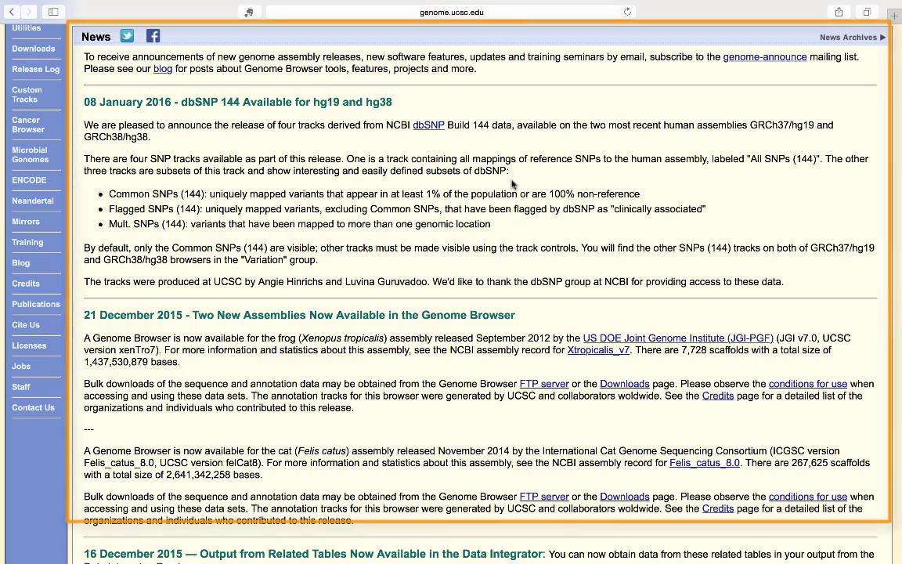
scroll(512, 184, up, 5)
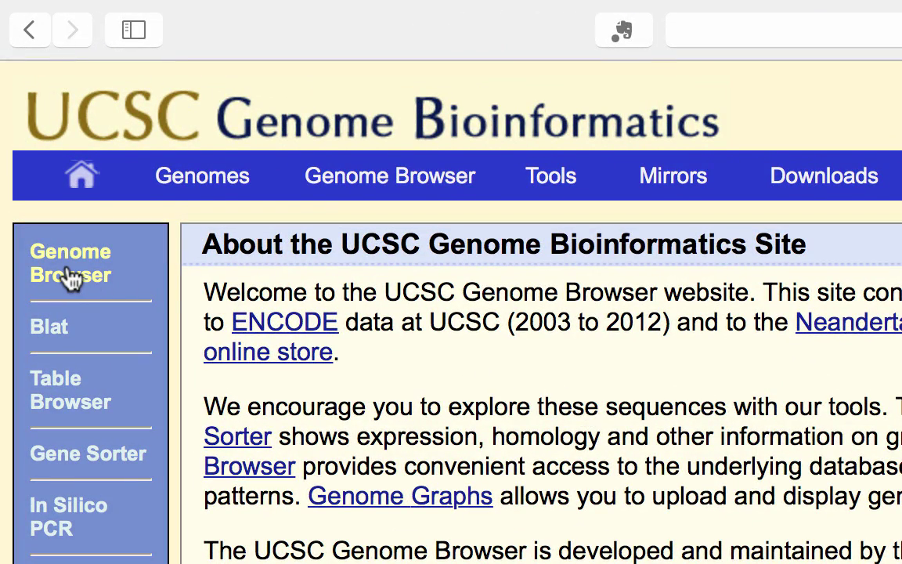
Open the Genome Browser gateway and check the group, genome and assembly choices, keeping Mammal, Human and Dec. 2013 (GRCh38/hg38).
click(68, 269)
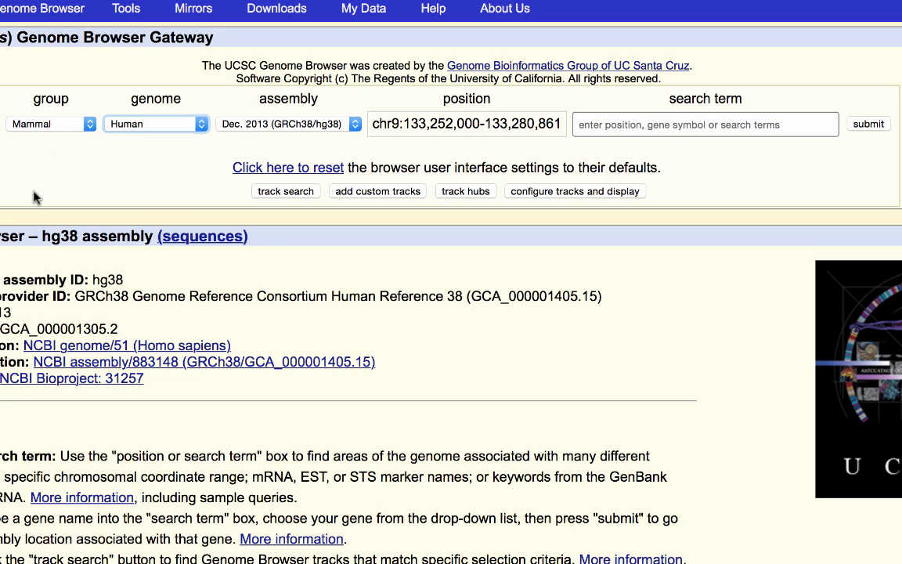
click(87, 125)
click(156, 142)
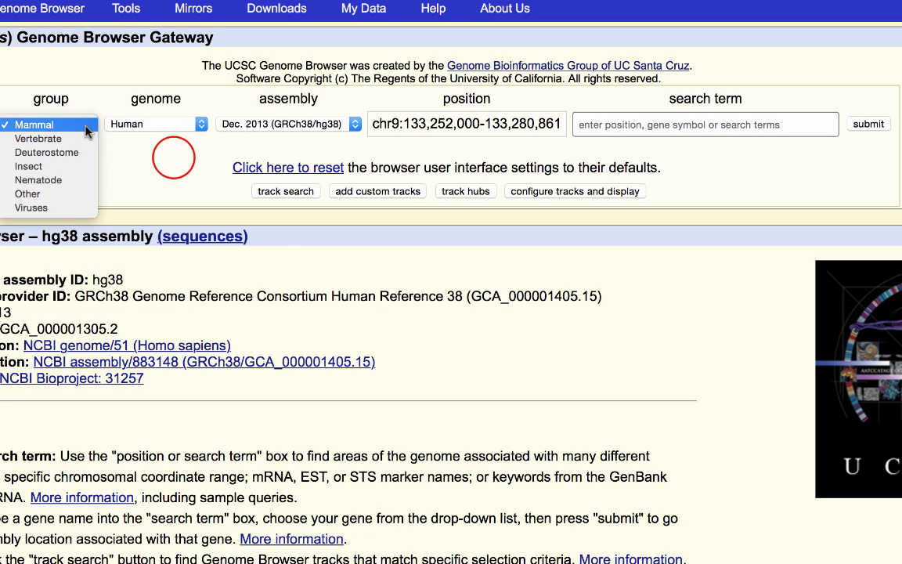
click(202, 126)
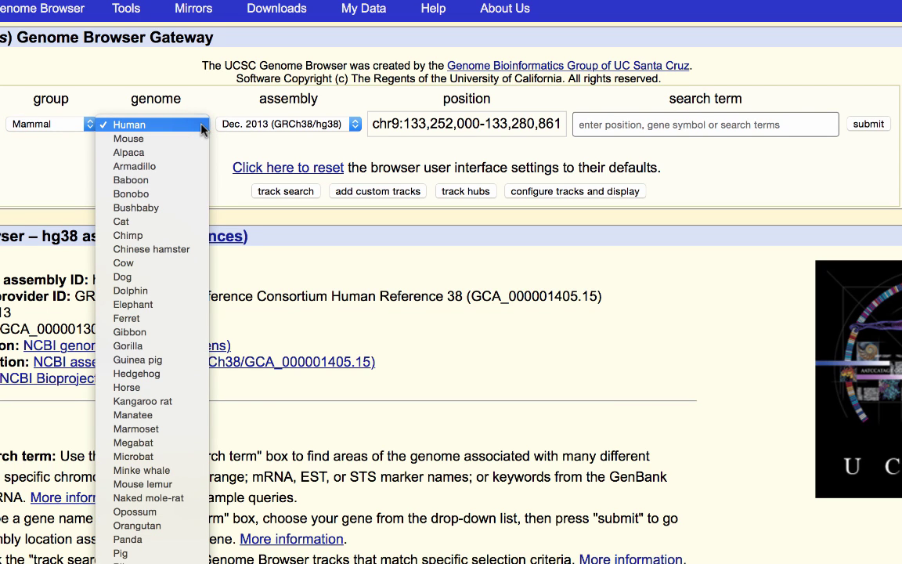
click(201, 127)
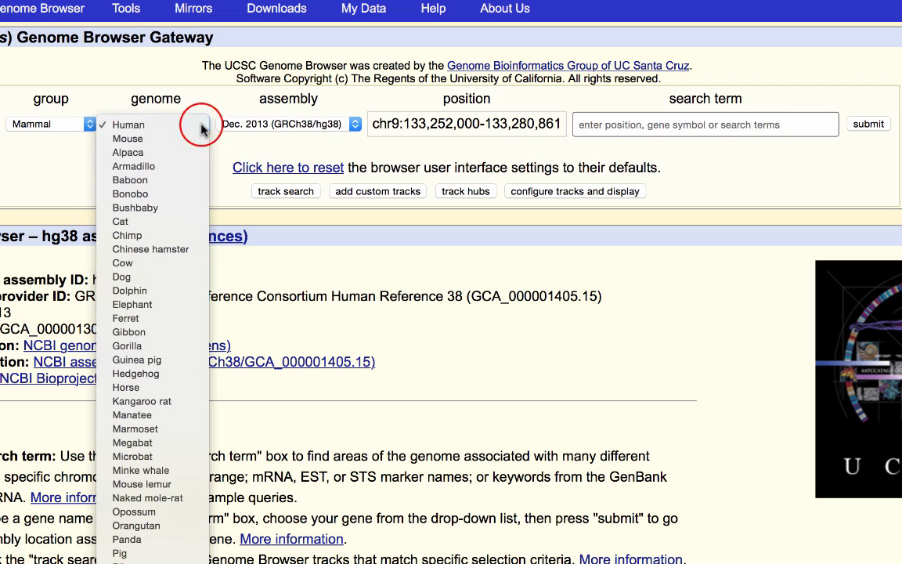
click(355, 124)
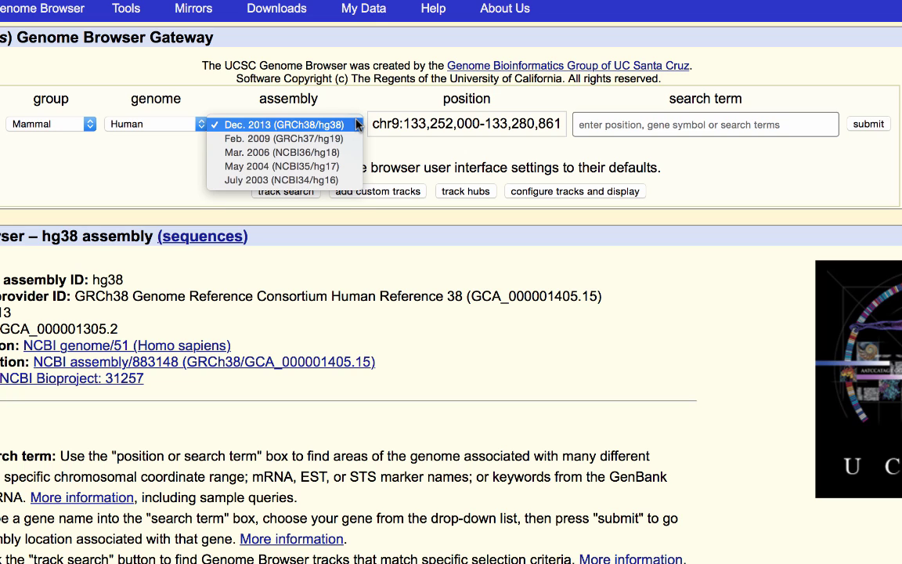
click(356, 125)
Search for the gene SOD1, choose the suggested Homo sapiens superoxide dismutase 1 entry and submit it.
click(662, 125)
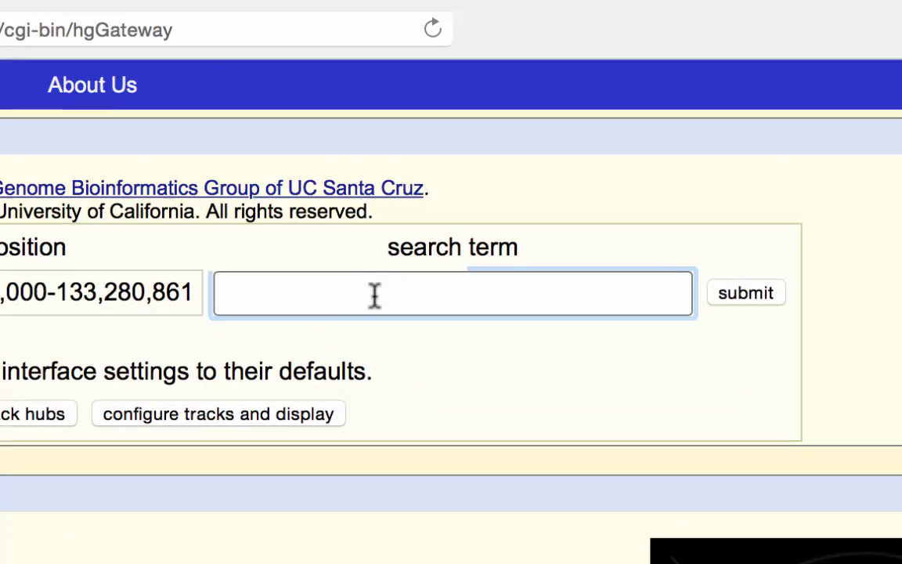
text(SOD1)
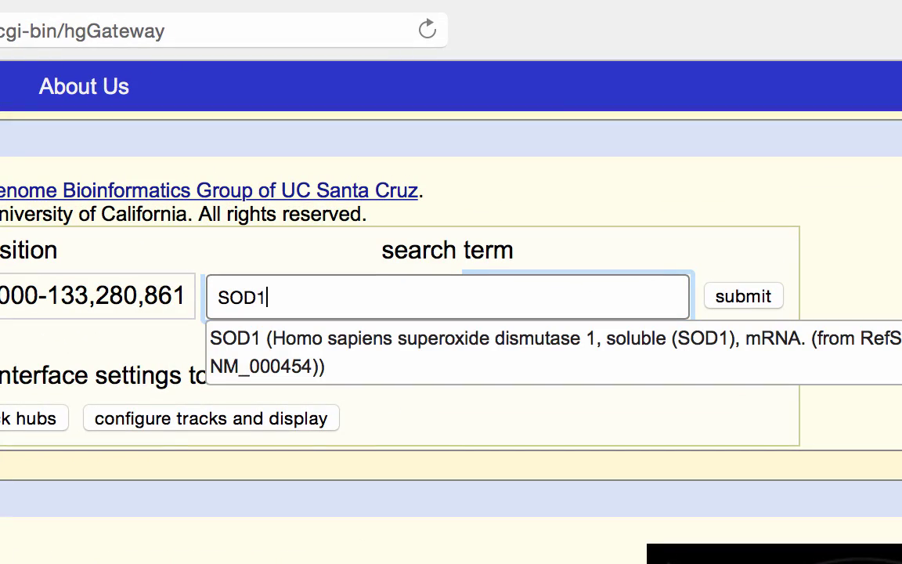
click(356, 354)
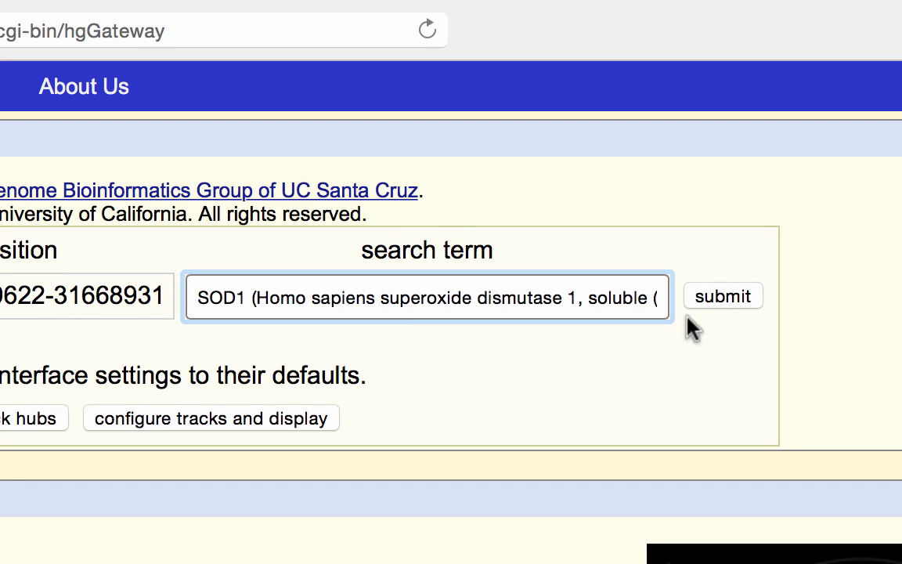
click(716, 297)
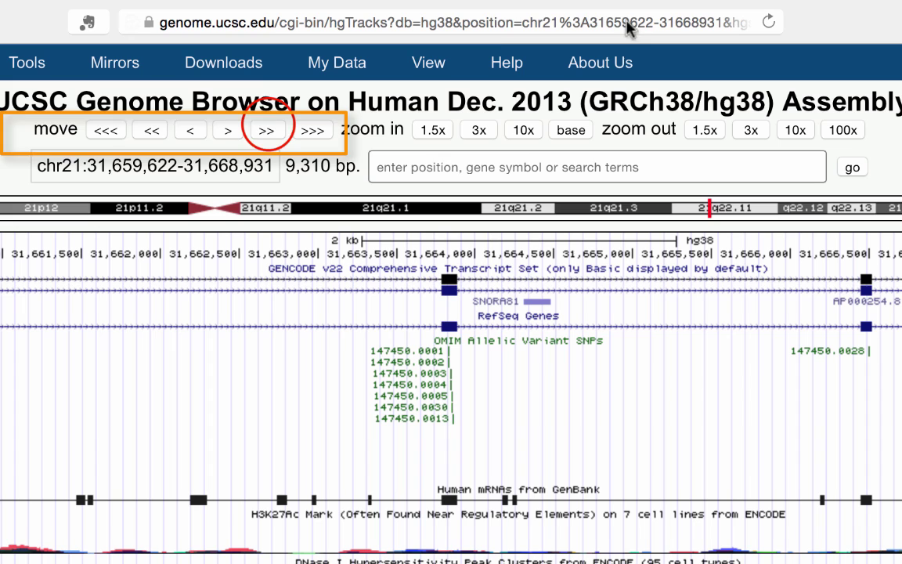
Move the displayed chr21 region by the medium step toward higher coordinates and back again to SOD1.
click(267, 130)
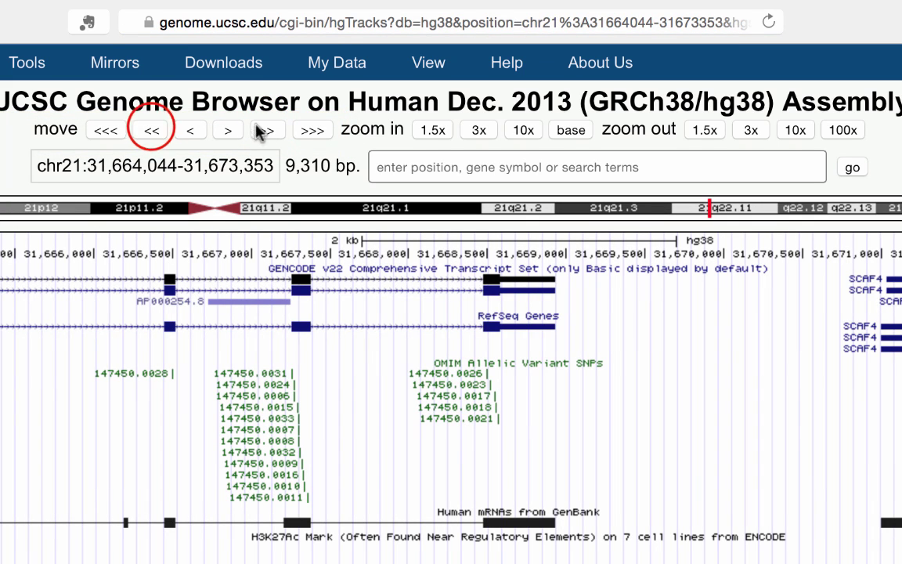
click(151, 130)
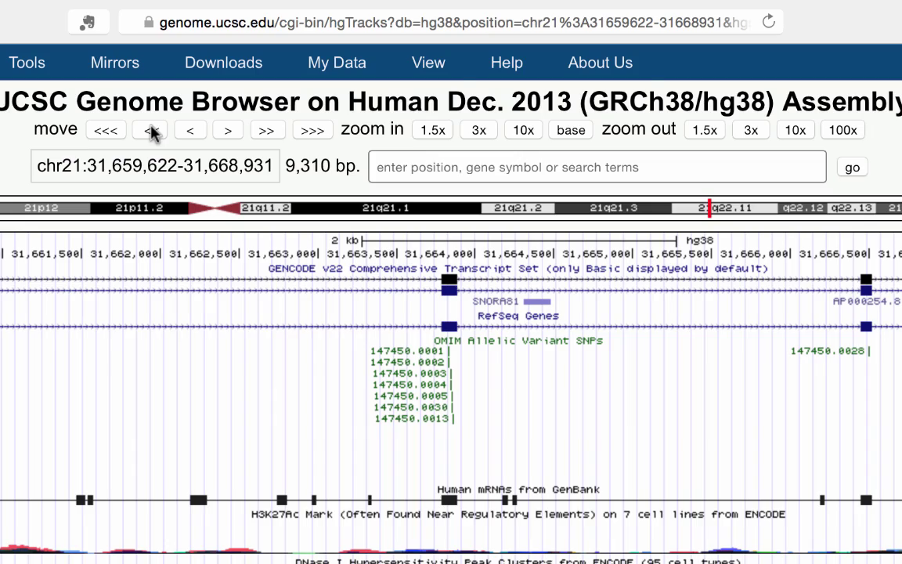
Zoom out 100x to view the genes surrounding SOD1, and zoom back in 10x twice.
click(845, 133)
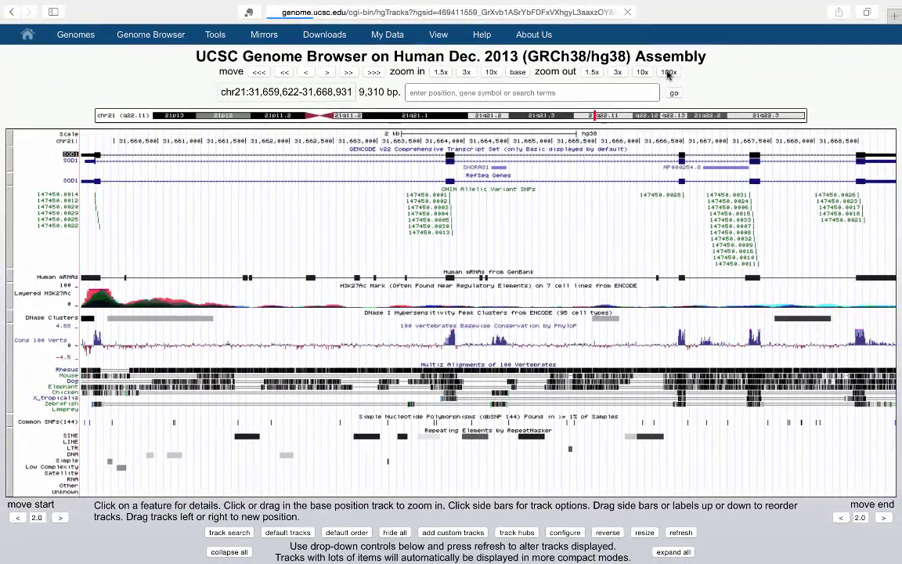
click(699, 83)
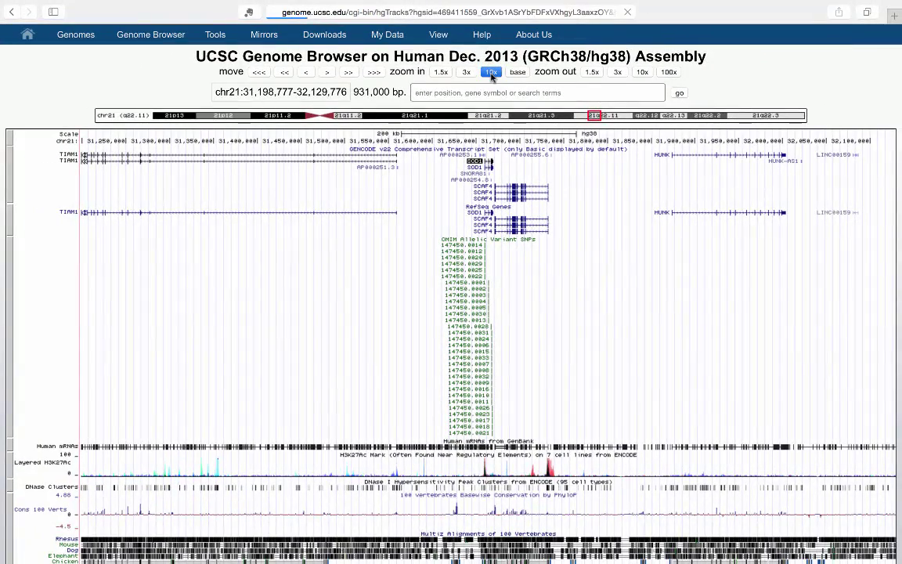
click(491, 72)
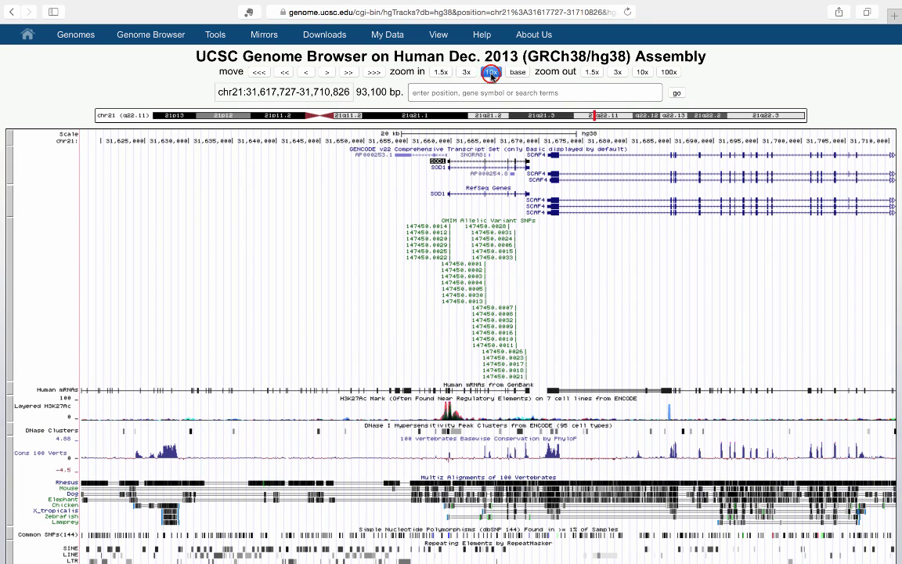
click(491, 72)
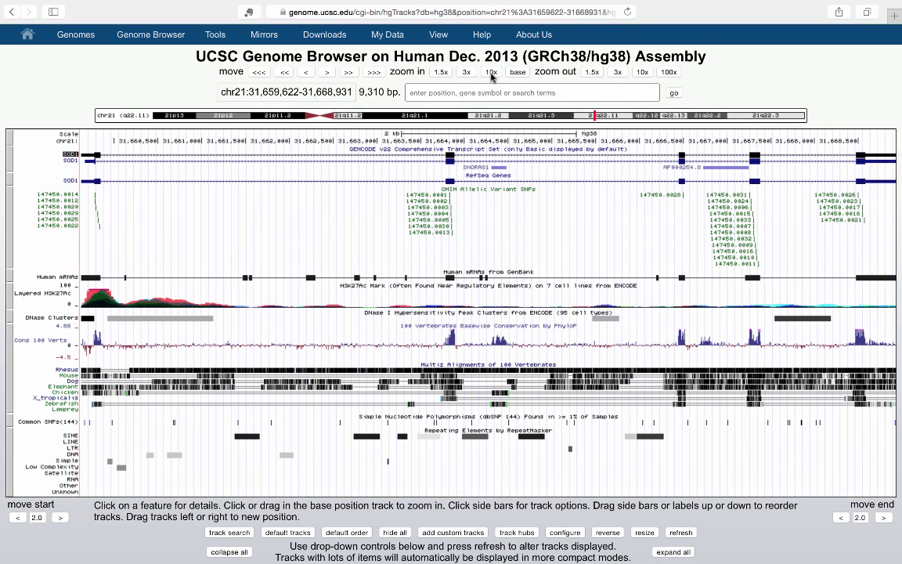
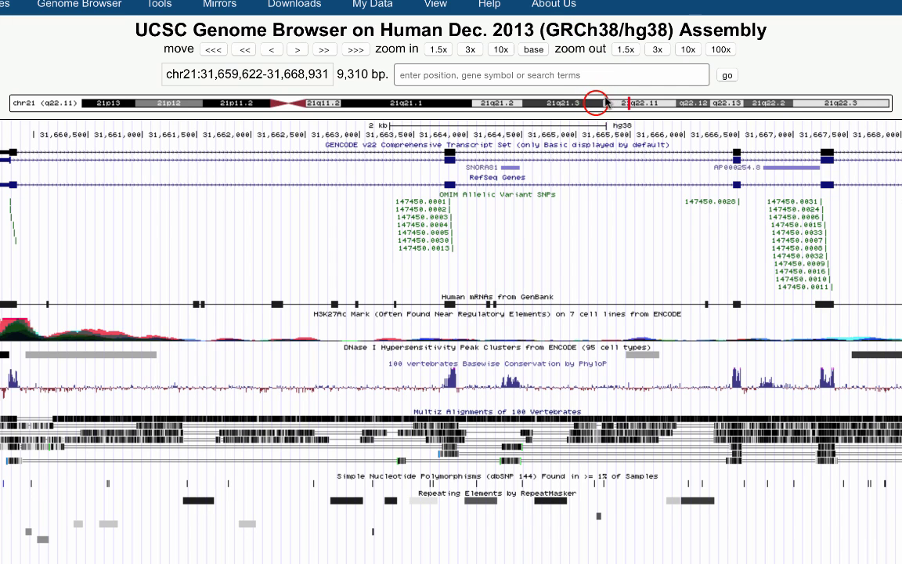
Select the area around band 21q22.11 on the chromosome ideogram and decline the jump to chr21:29,822,528-33,505,429.
drag(595, 104, 662, 108)
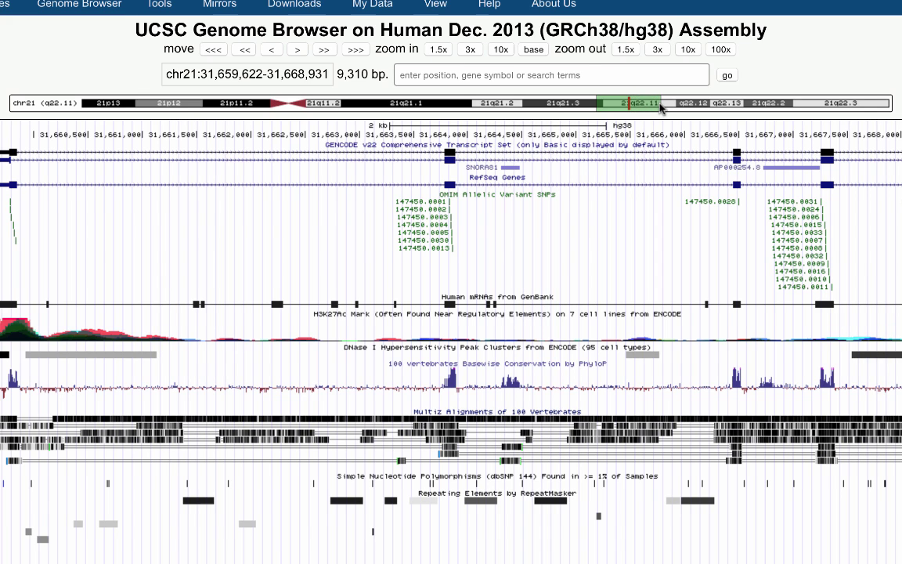
drag(662, 107, 661, 108)
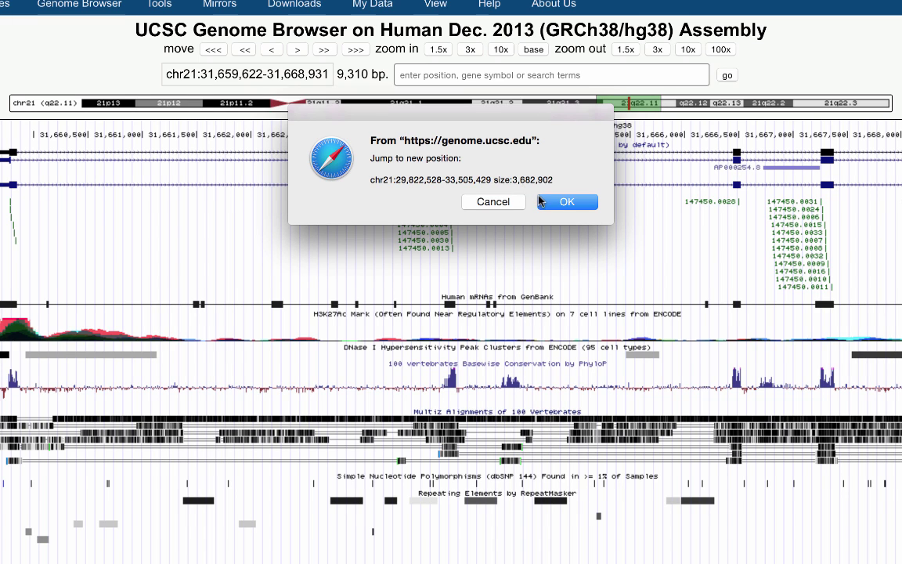
click(492, 201)
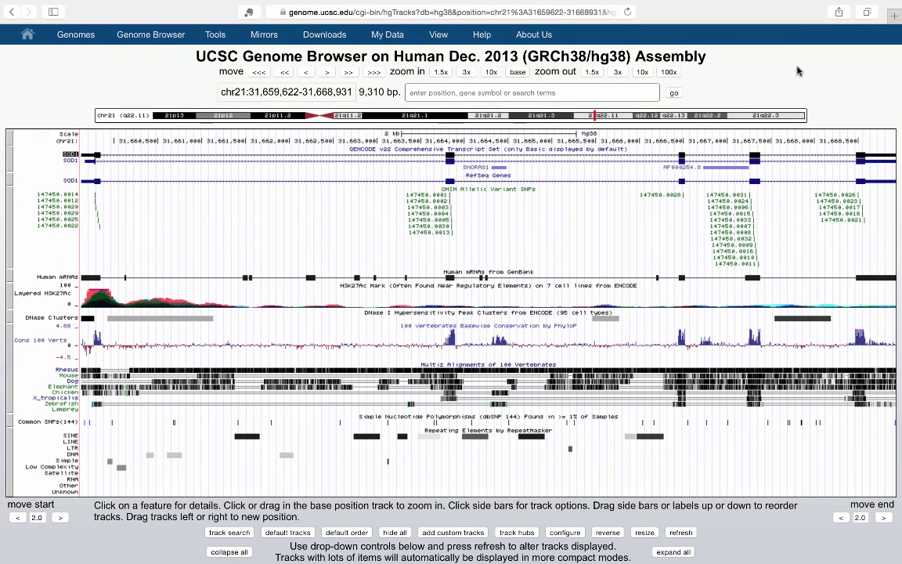
Zoom in on chr21:31,663,283-31,664,369 by selecting it in the base position track, and zoom out 10x.
click(397, 135)
drag(398, 135, 495, 133)
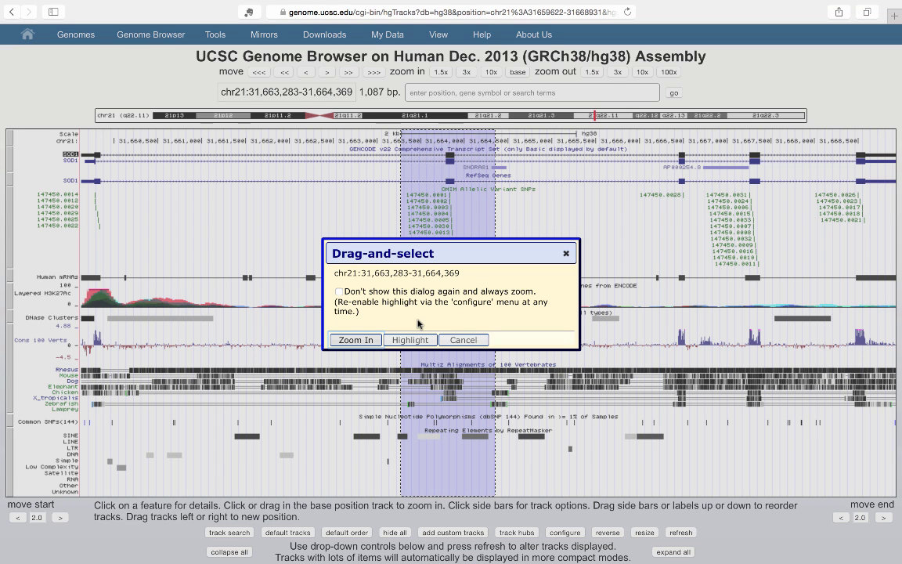
click(360, 341)
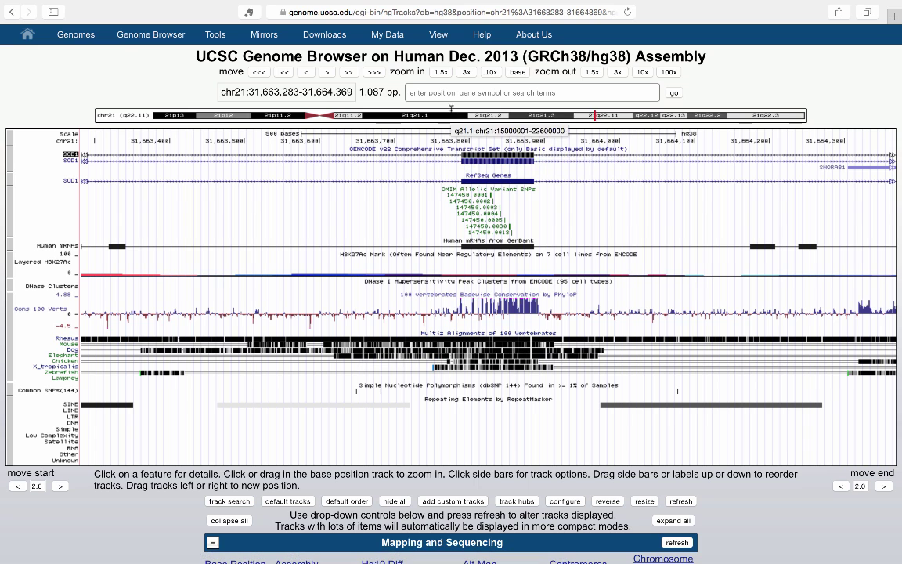
click(641, 72)
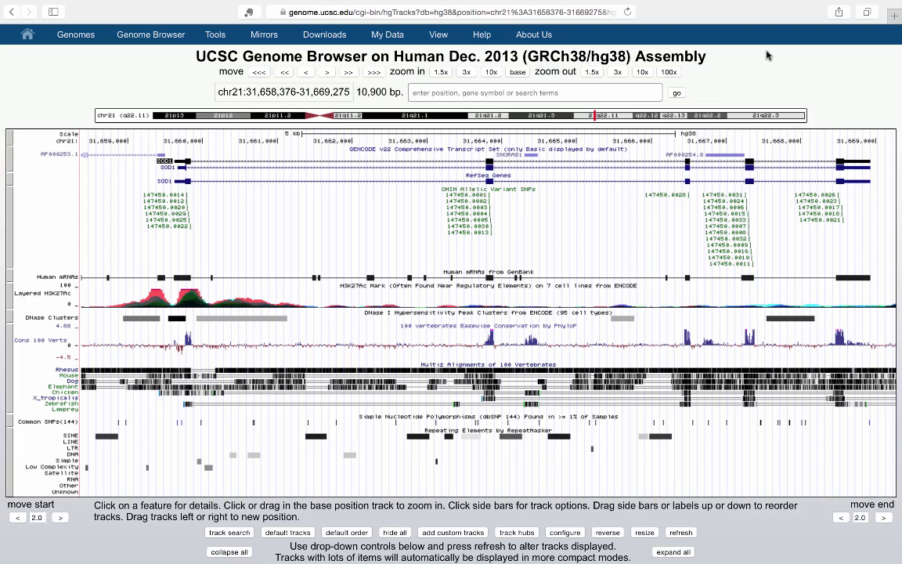
Hide all tracks in the SOD1 region and restore the default track set.
scroll(768, 55, down, 5)
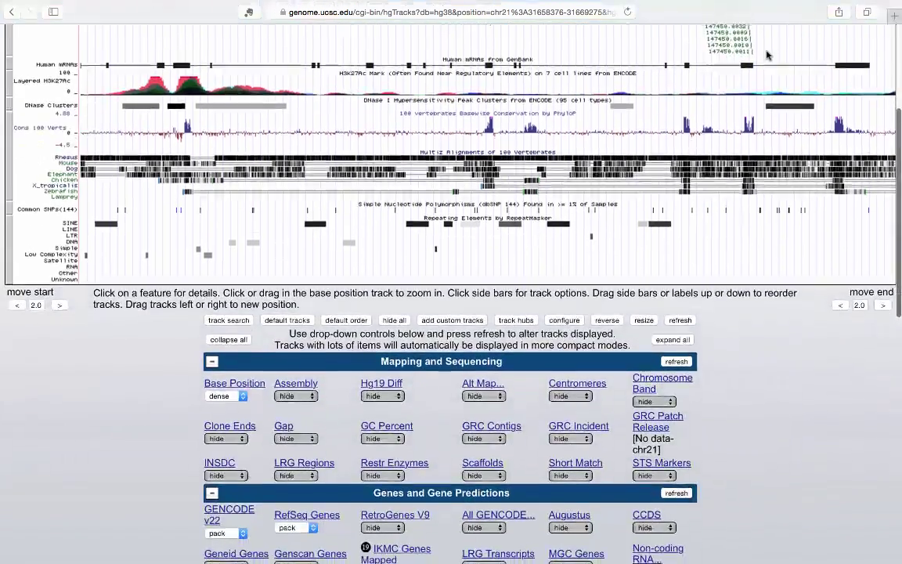
scroll(768, 55, down, 1)
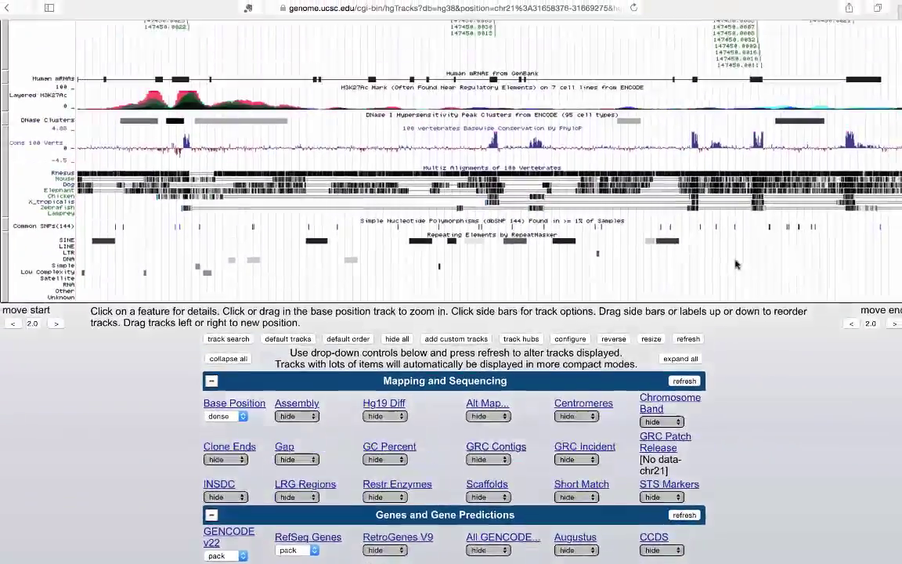
click(408, 249)
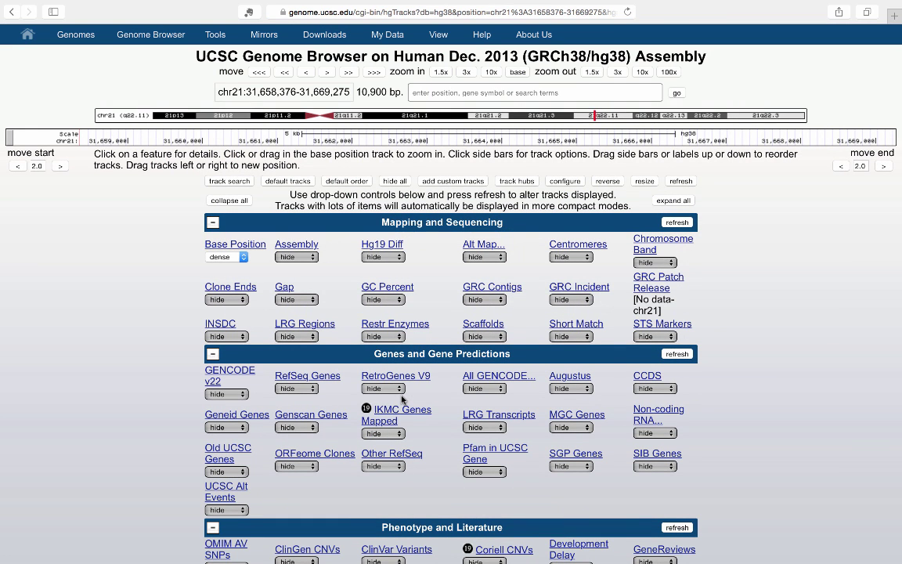
click(298, 182)
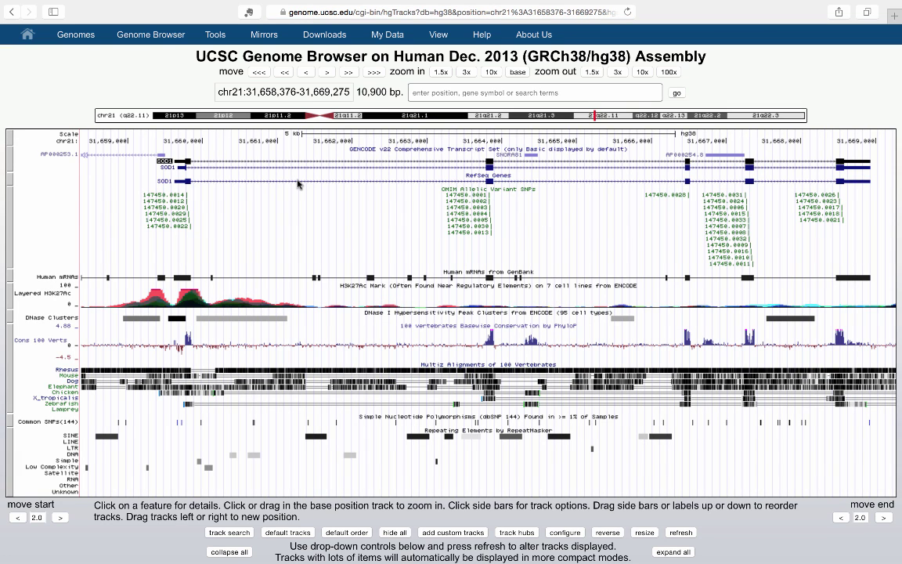
Review the image settings and the track group listings on the configuration page, and submit to return to the genome display.
scroll(297, 184, down, 5)
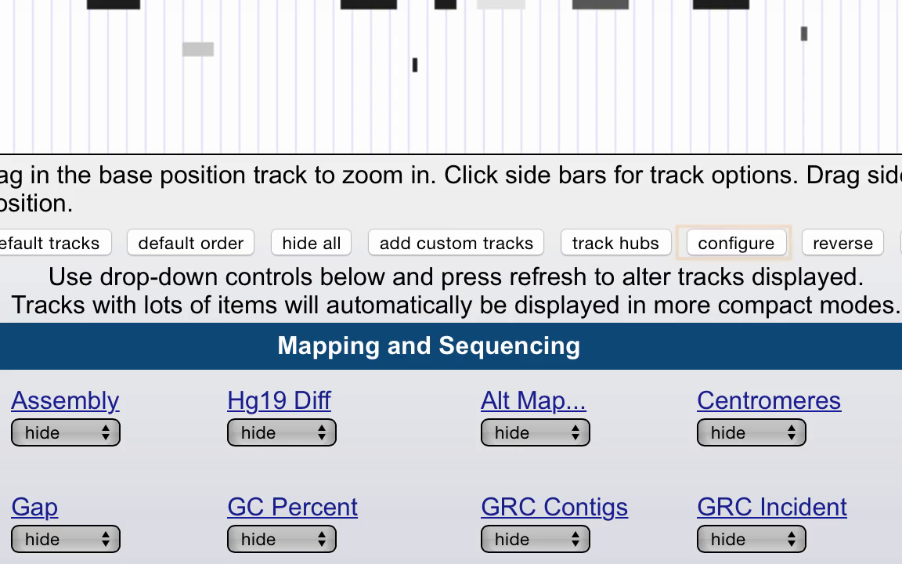
click(736, 243)
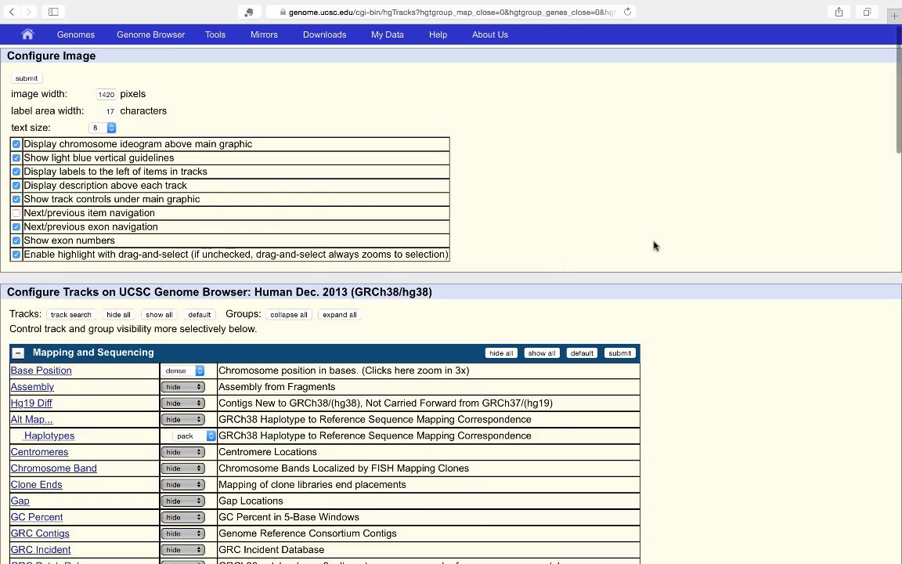
scroll(655, 246, down, 5)
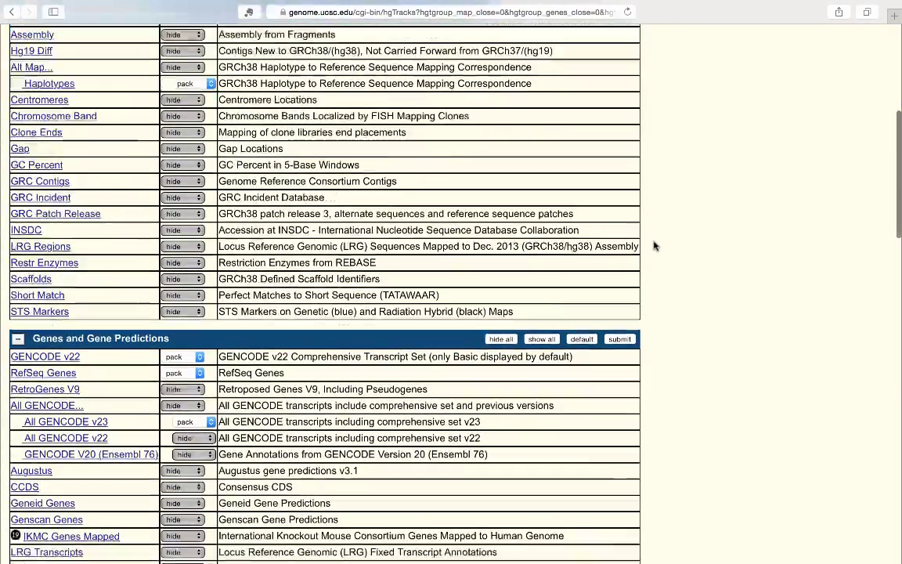
scroll(655, 246, down, 6)
scroll(654, 246, down, 3)
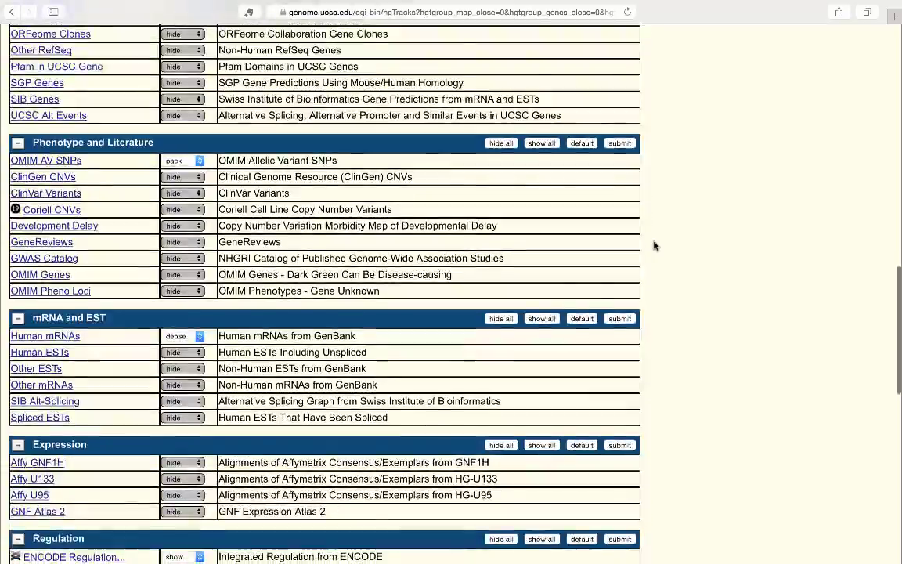
scroll(654, 246, down, 9)
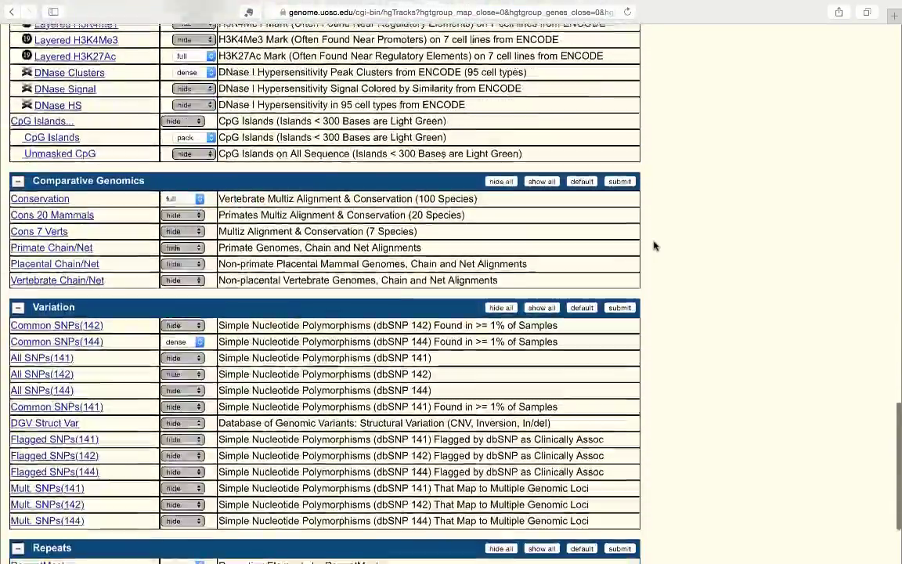
scroll(655, 245, up, 20)
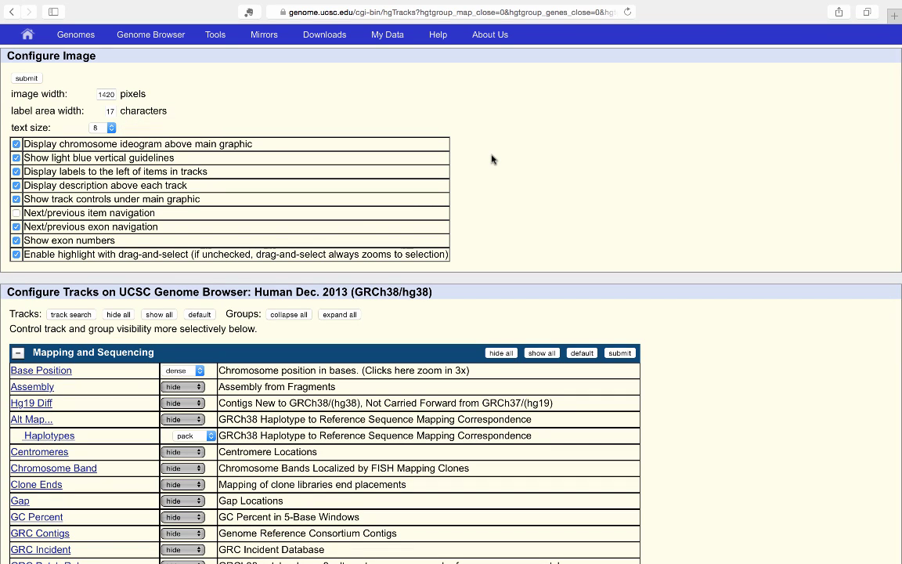
click(26, 79)
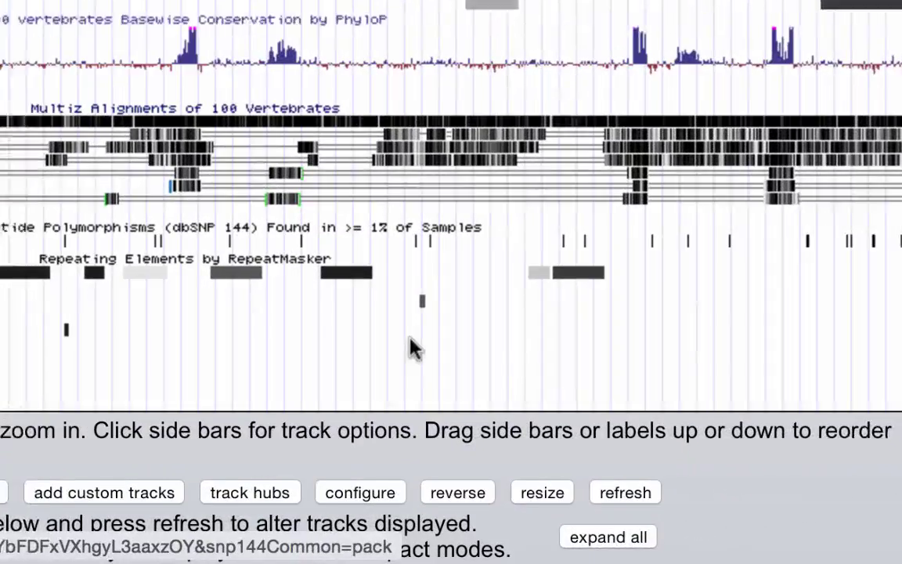
Reverse the orientation of the genome display and flip it back to the original direction.
click(608, 533)
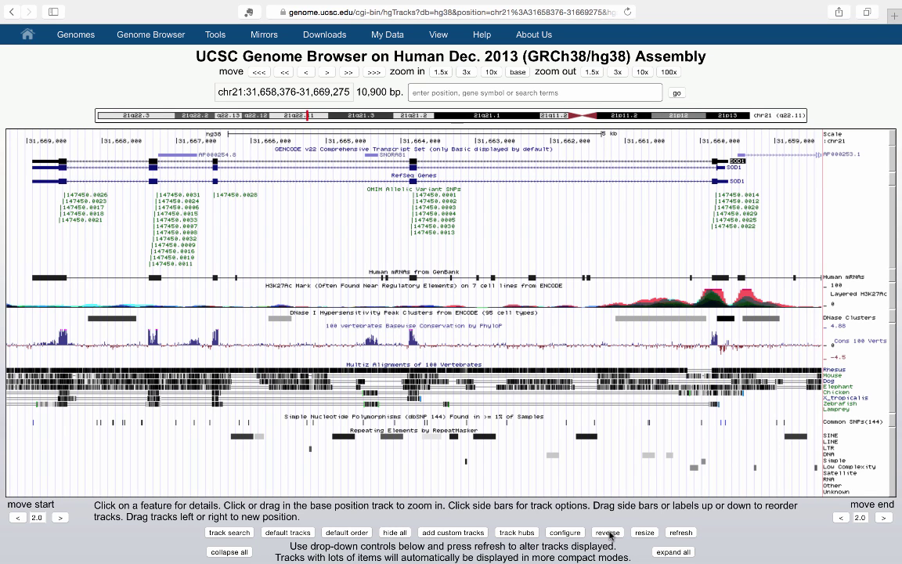
click(608, 534)
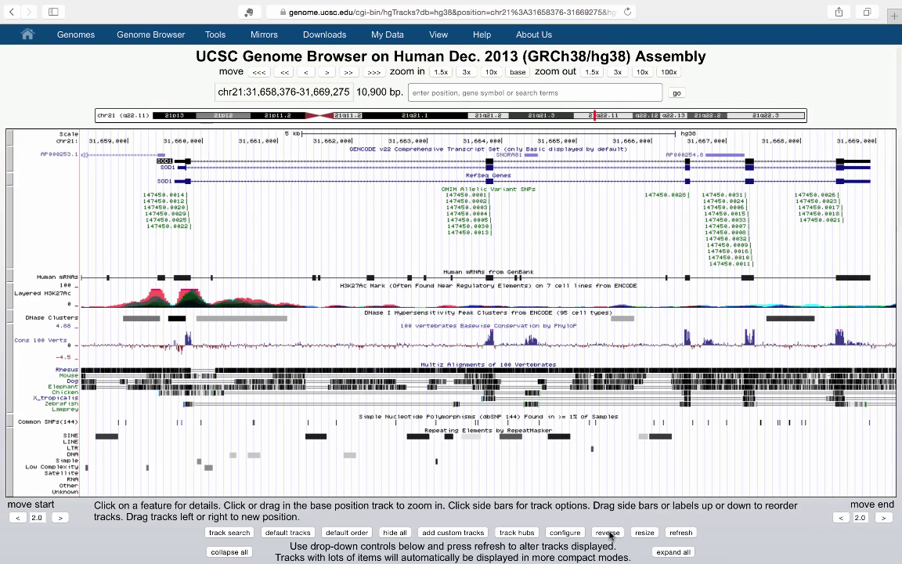
Check the Assembly track's display modes, read the Hg19 Diff track's settings and description, and submit with its display mode kept on hide.
scroll(736, 337, down, 5)
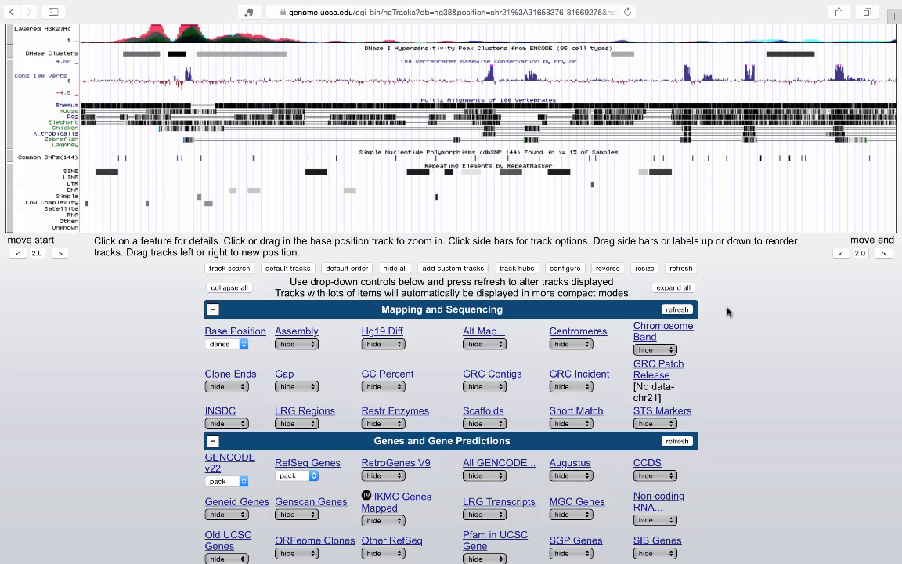
scroll(736, 337, down, 4)
scroll(727, 311, down, 2)
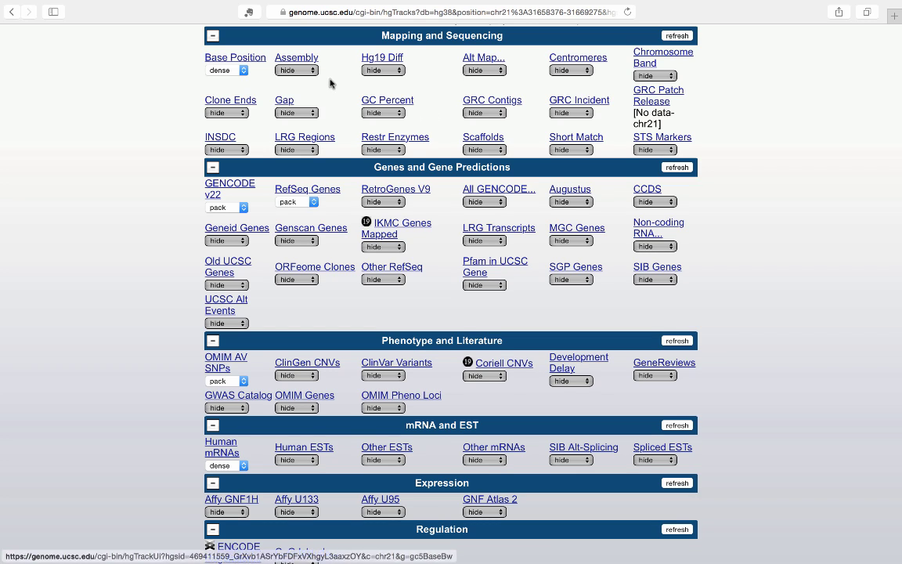
click(297, 70)
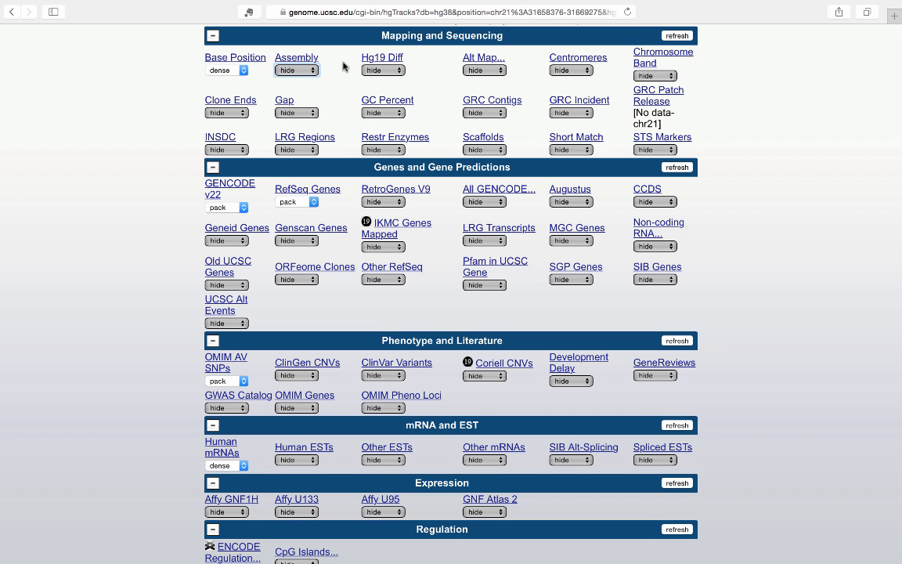
click(368, 58)
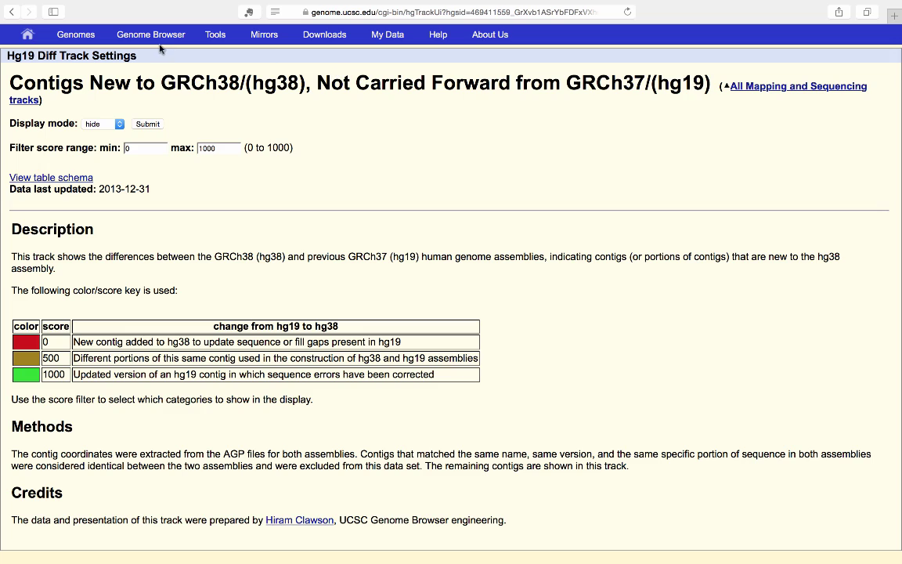
click(145, 123)
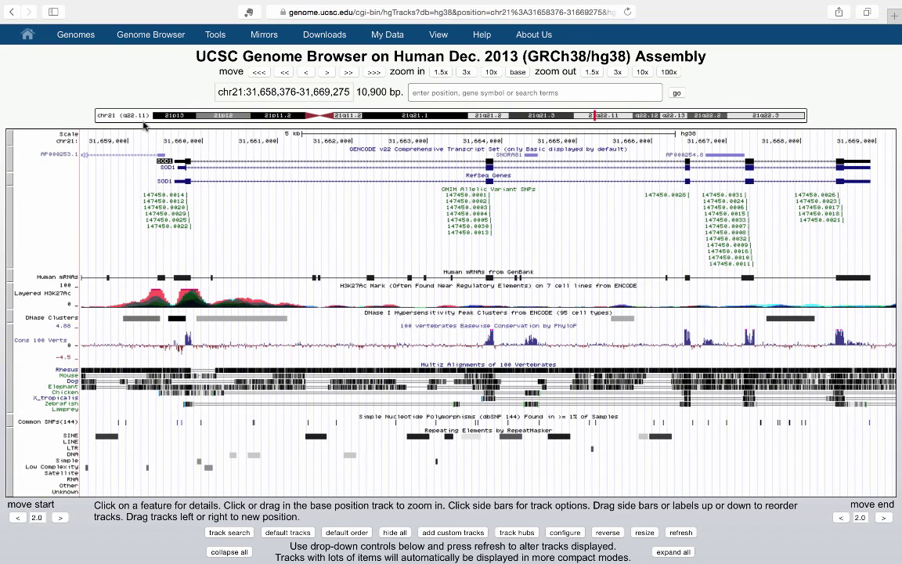
scroll(144, 125, down, 5)
scroll(143, 125, down, 6)
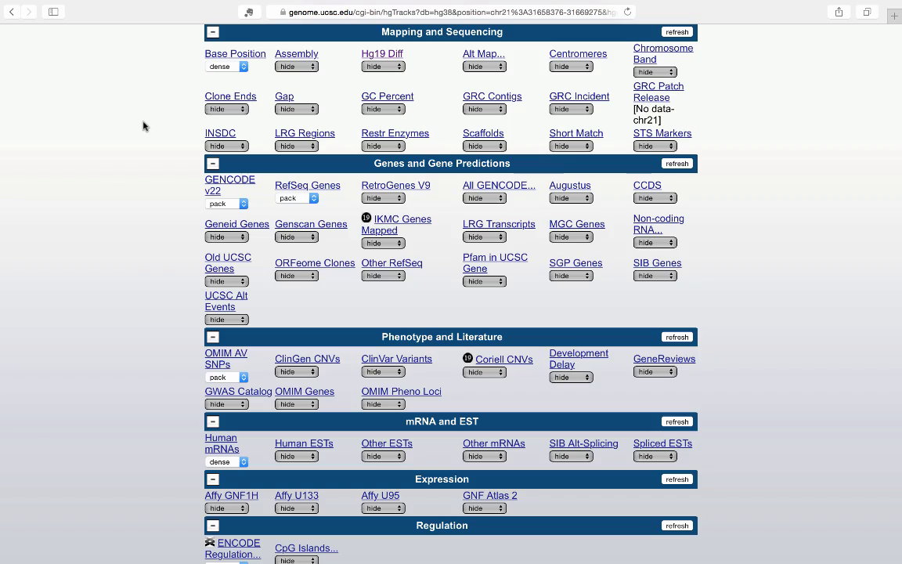
scroll(143, 126, up, 10)
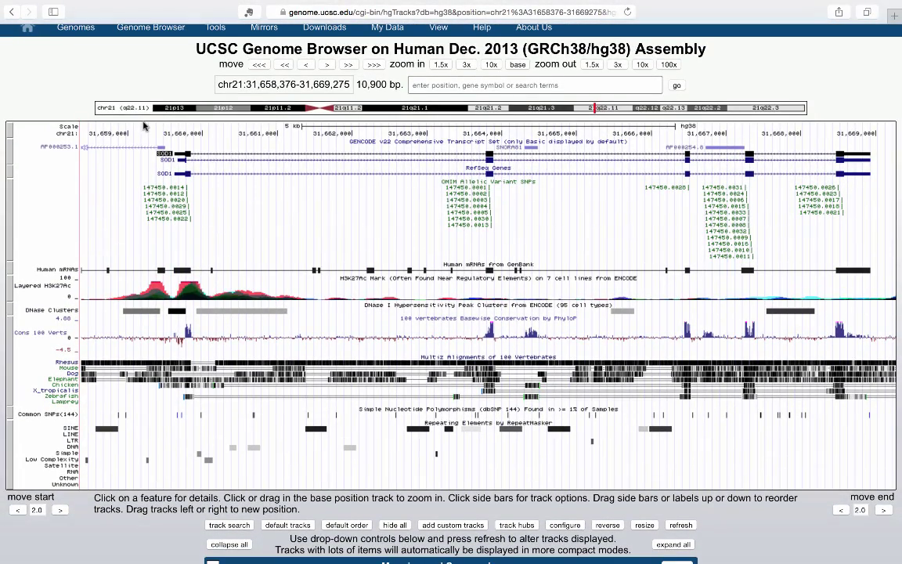
Pan the track image to chr21:31,662,475-31,673,374 to reach SCAF4, and pan back to SOD1 at chr21:31,658,284-31,669,183.
click(562, 216)
drag(562, 216, 255, 222)
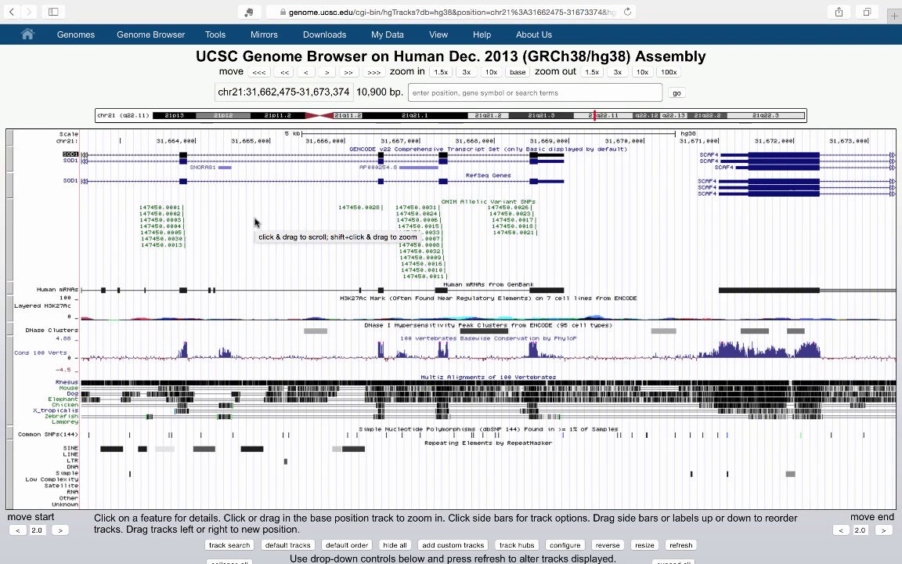
click(255, 222)
drag(255, 223, 583, 204)
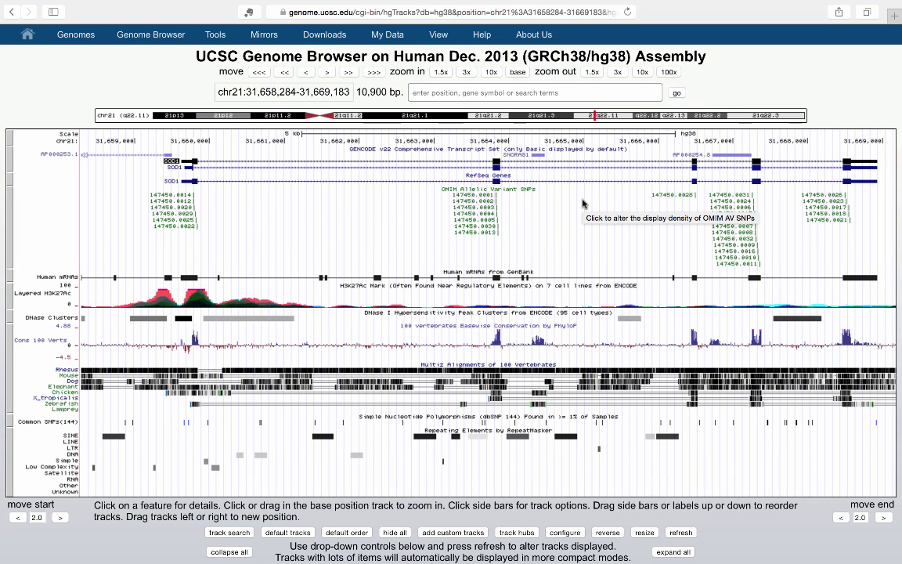
Select chr21:31,663,273-31,664,537 in the base position track and highlight it.
click(455, 137)
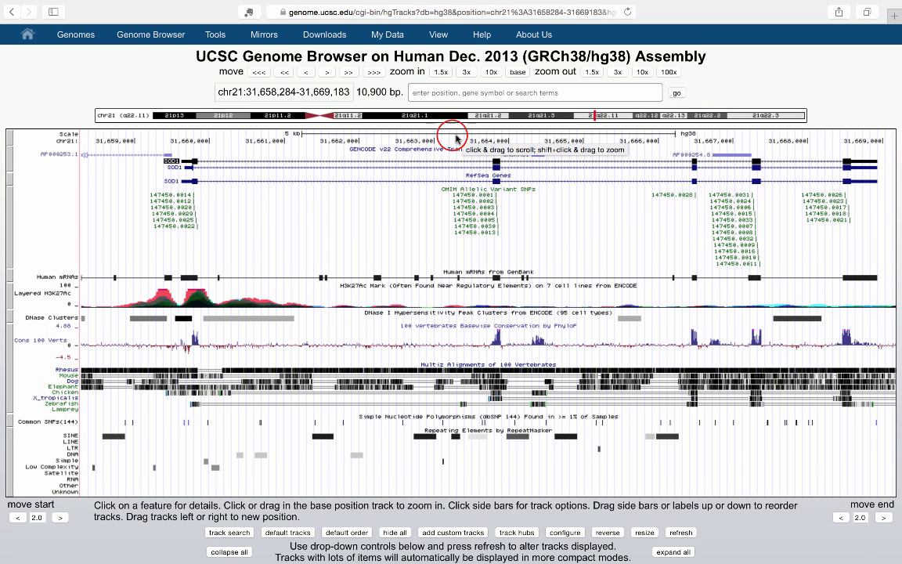
drag(455, 137, 548, 133)
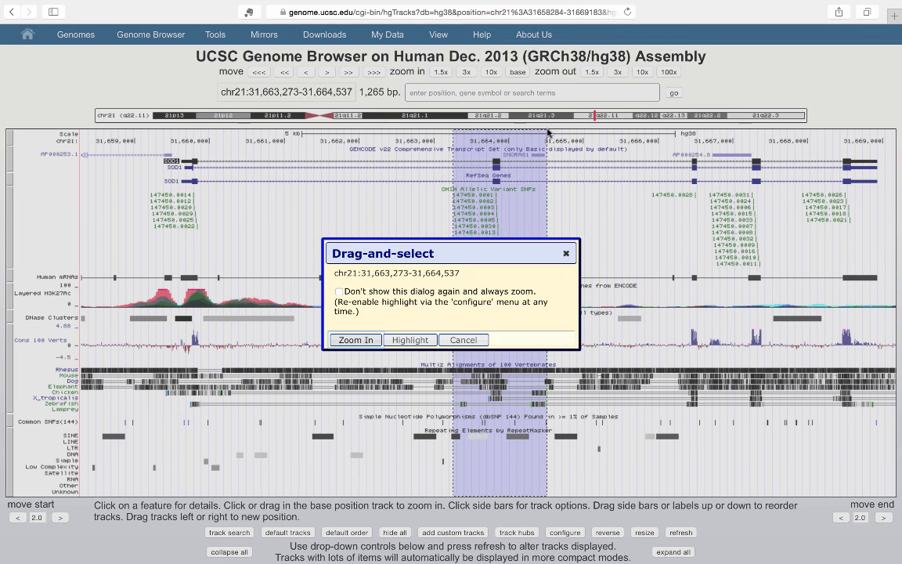
click(418, 341)
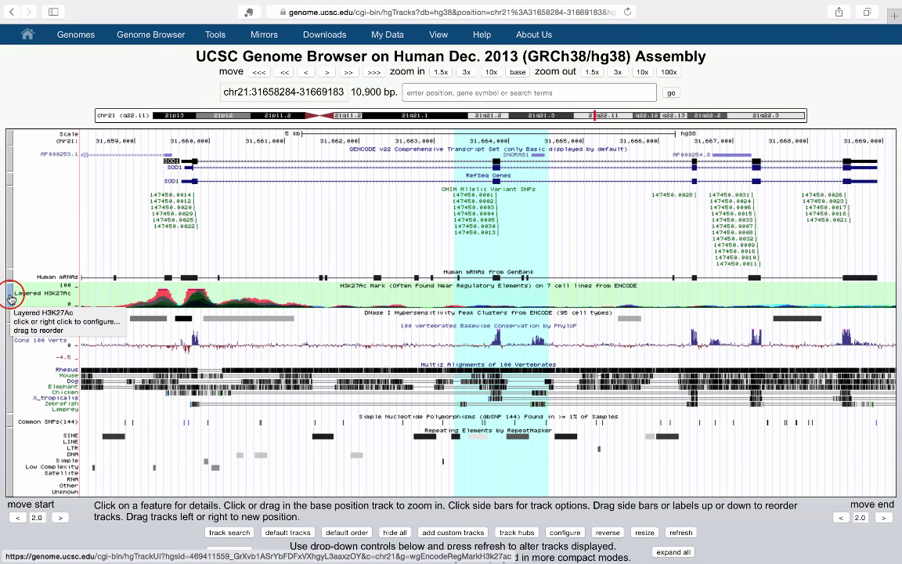
Move the Layered H3K27Ac track above Human mRNAs, and put it back below that track.
drag(10, 297, 12, 236)
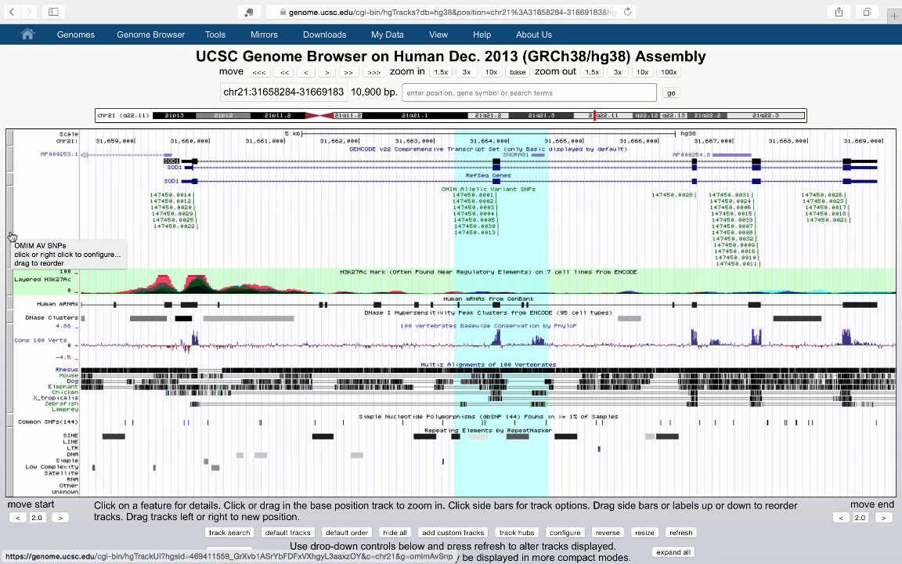
drag(11, 300, 10, 316)
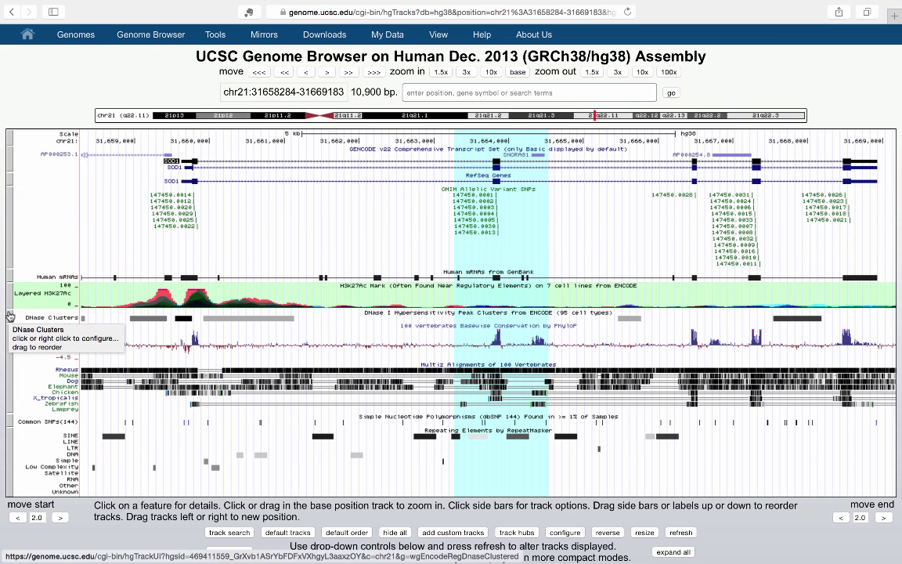